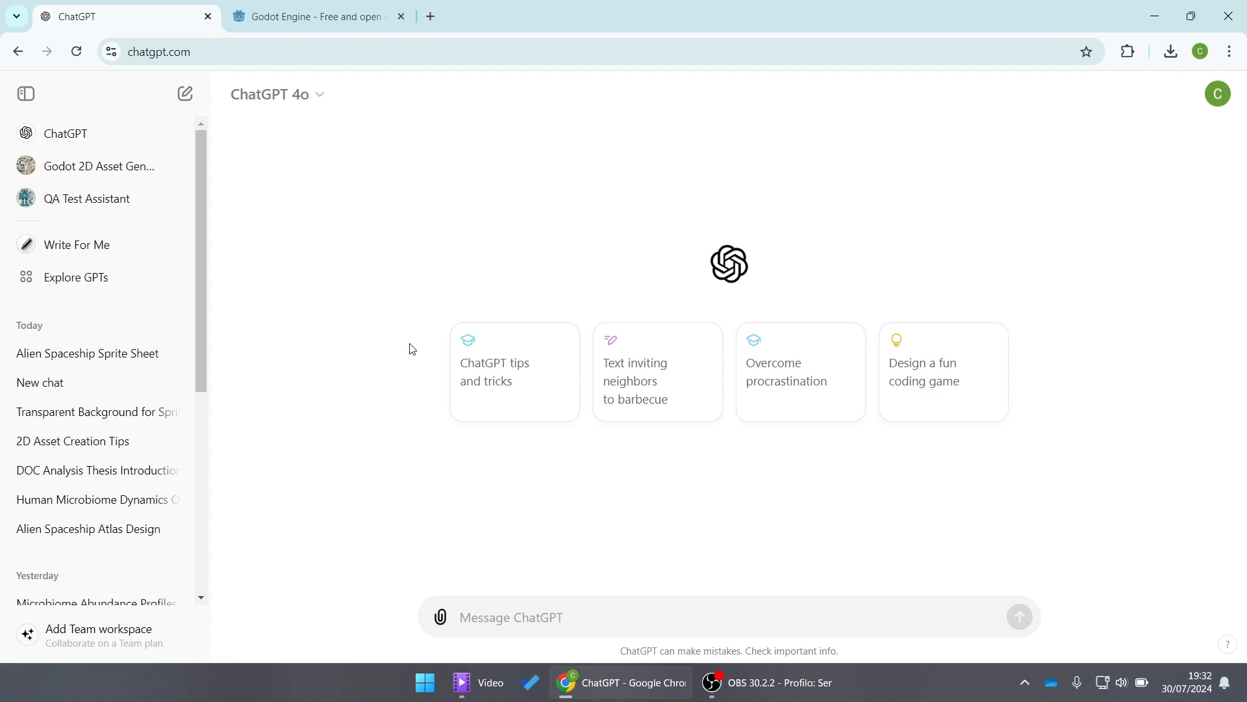
Look at the Godot Engine website and review the models available in ChatGPT.
click(313, 19)
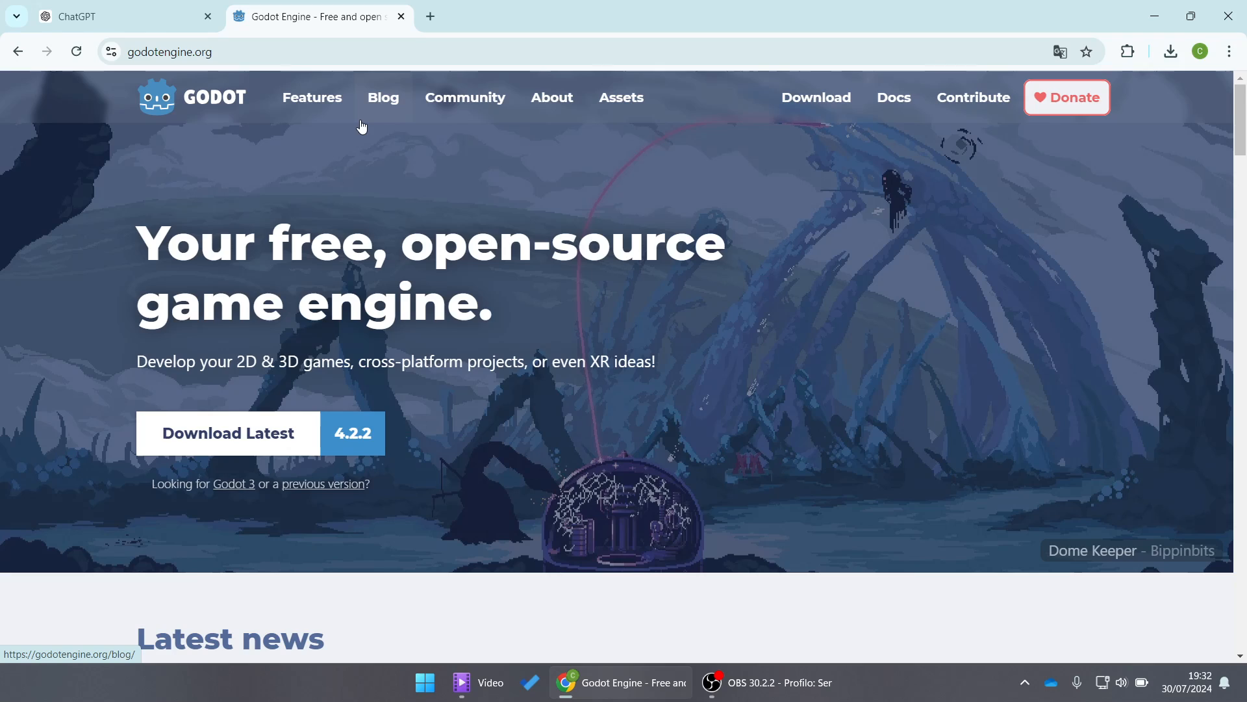
click(143, 21)
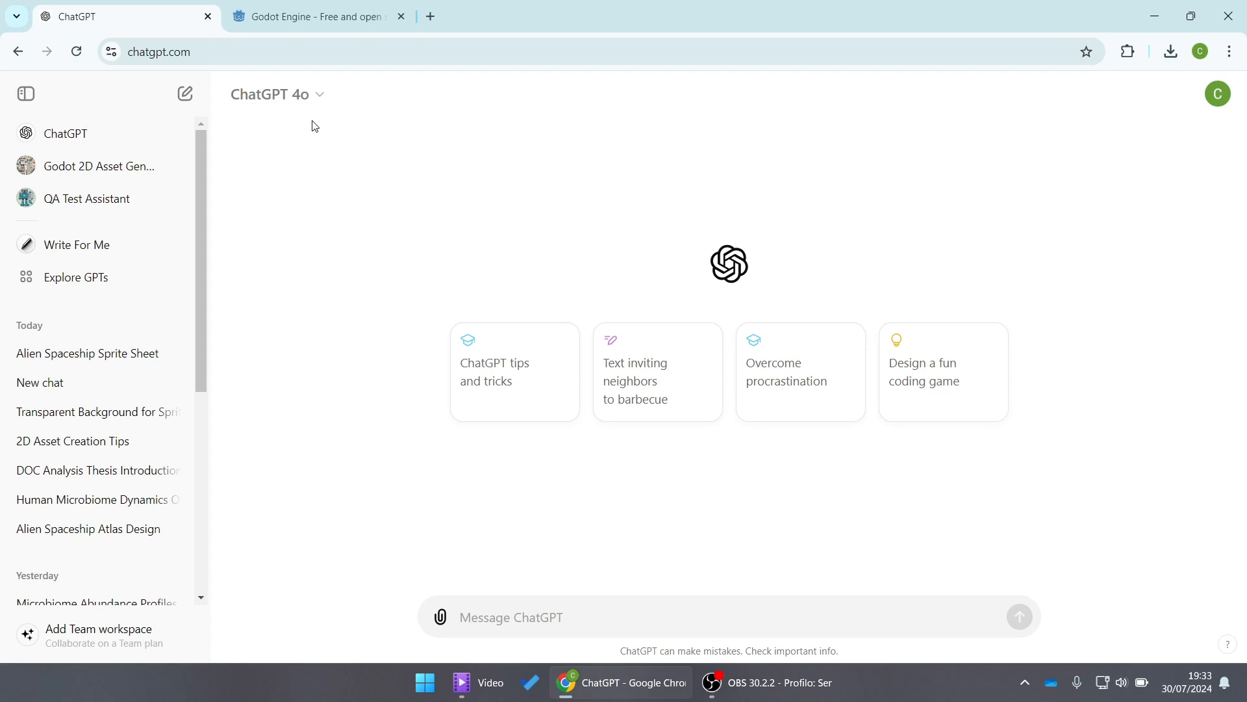
click(303, 106)
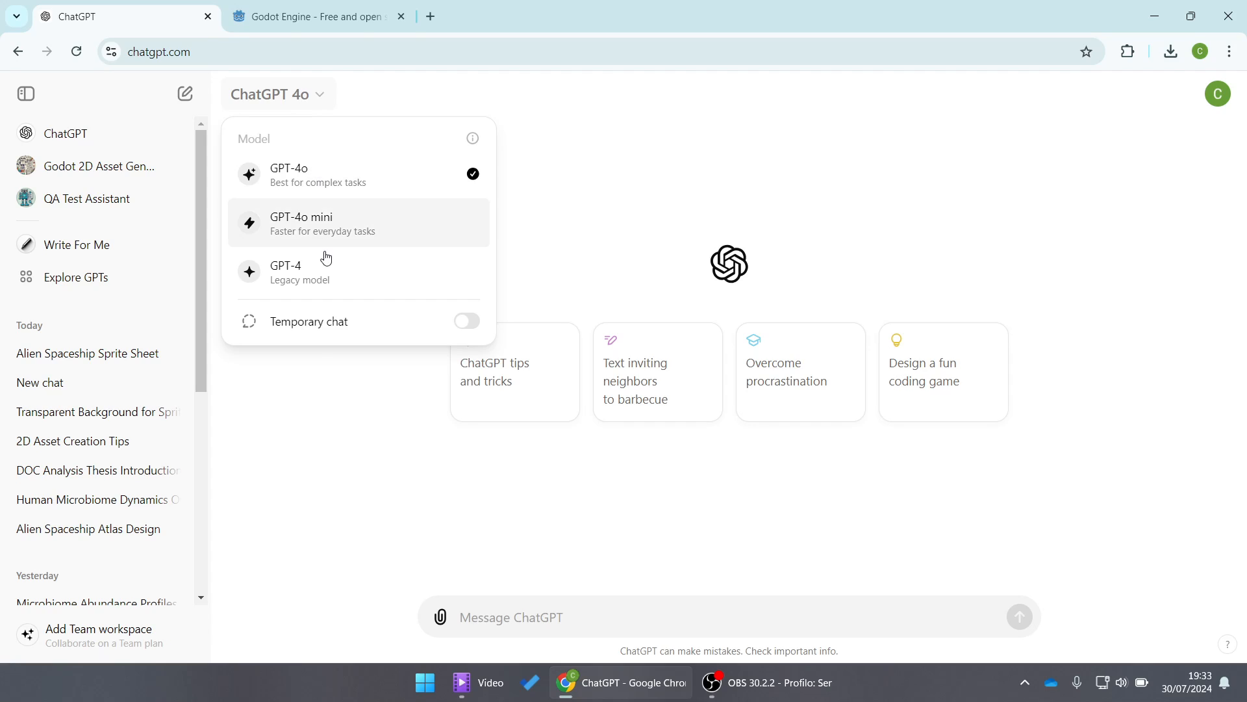
click(320, 458)
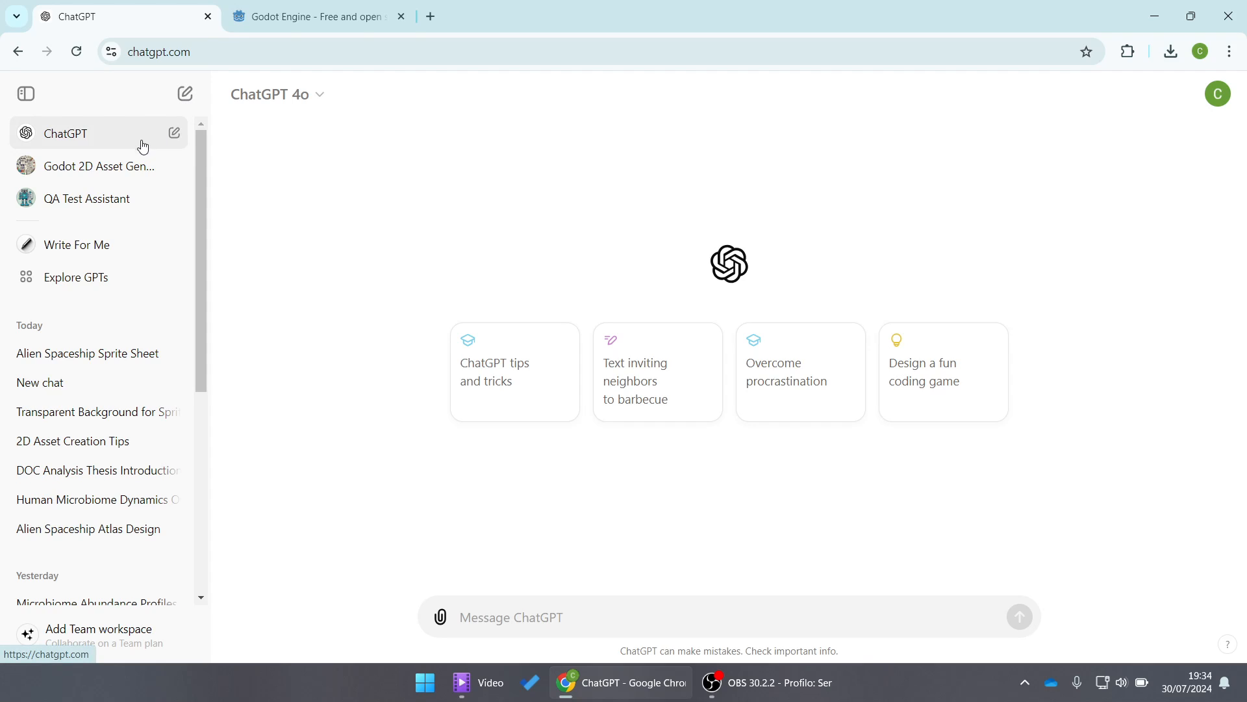
Start a new custom GPT and tell its builder "I want to create a 2d game with the godot open source game creation framework.".
click(93, 284)
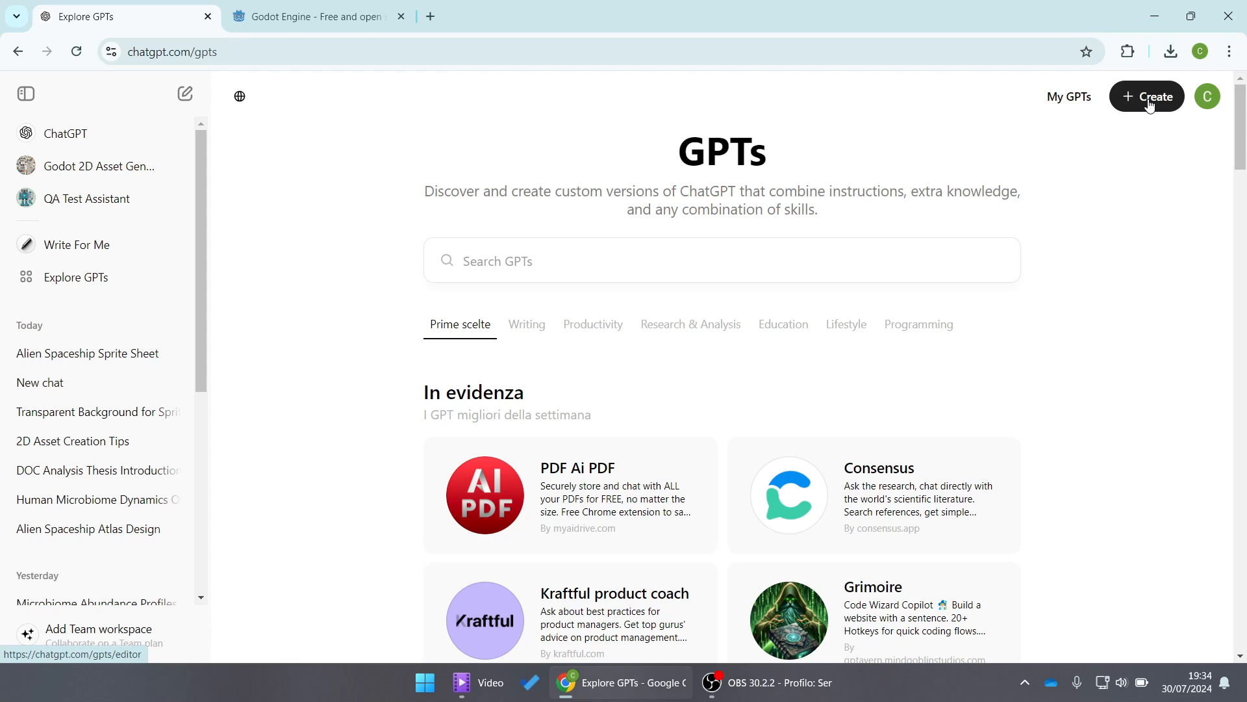
click(1150, 103)
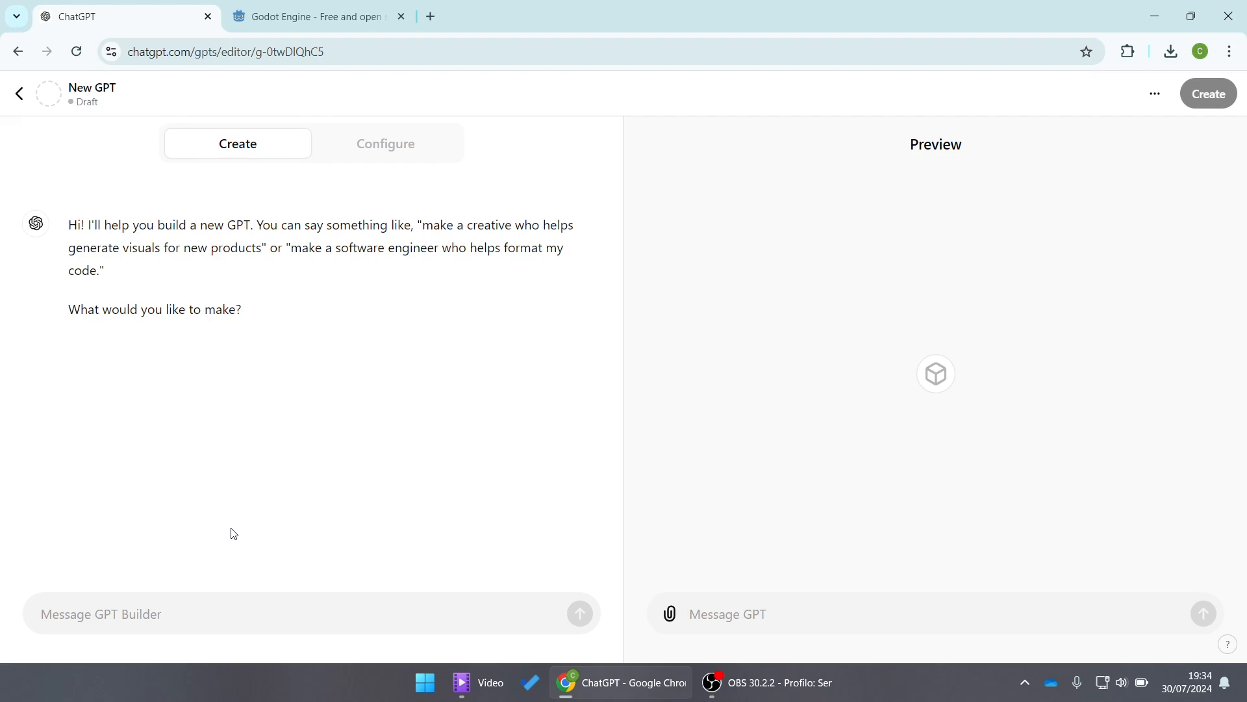
text(I)
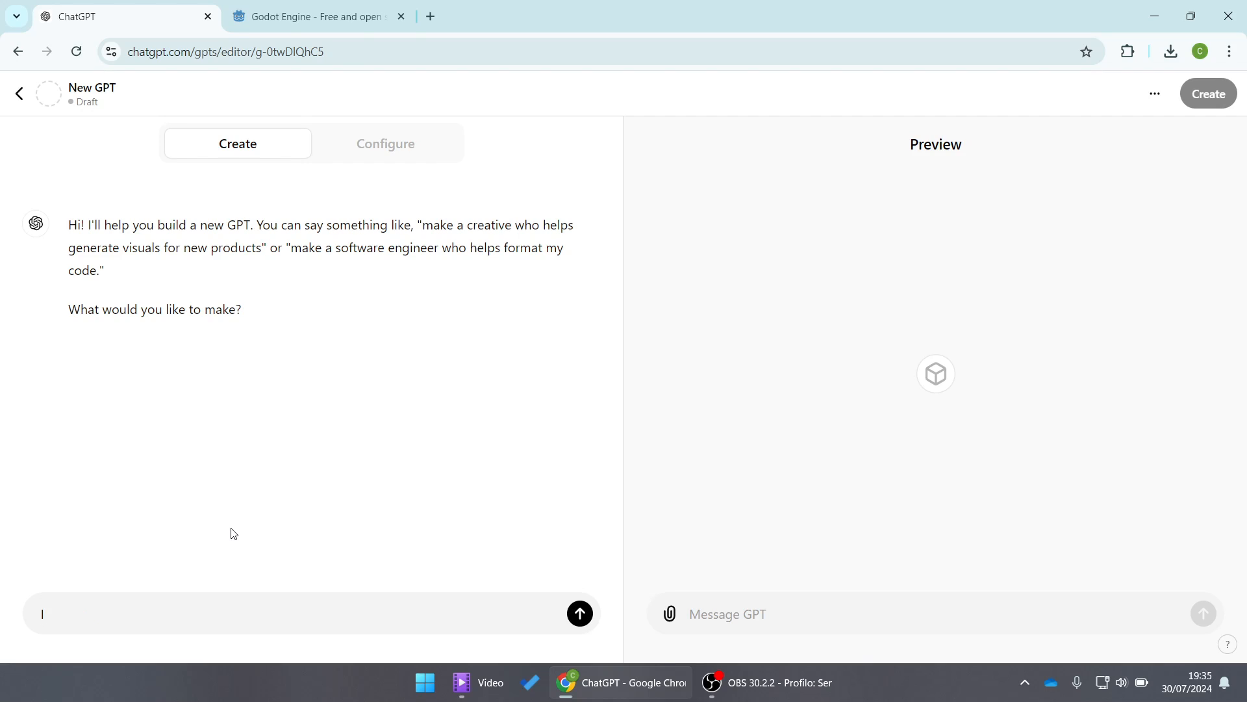
text( want to create a )
text(game,)
key(BackSpace)
key(BackSpace)
key(BackSpace)
key(BackSpace)
text(2d game with the godot o)
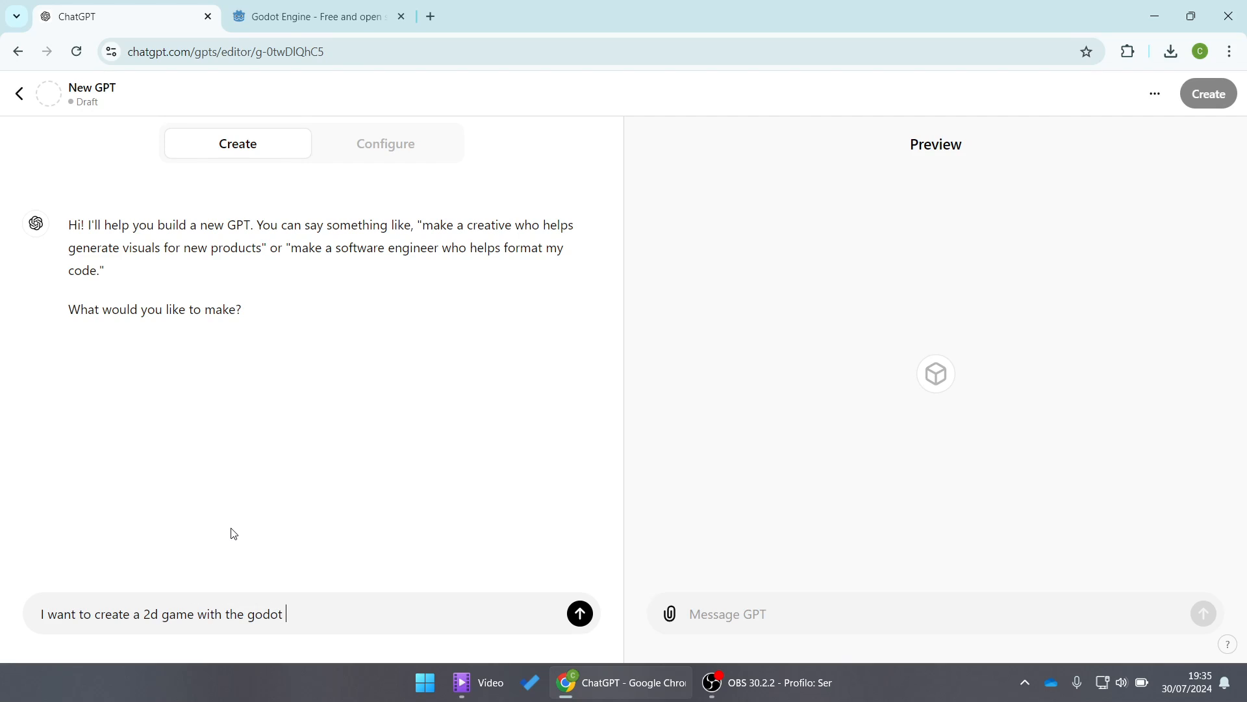
key(BackSpace)
text(oepns)
key(BackSpace)
key(BackSpace)
key(BackSpace)
key(BackSpace)
text(pen source )
text(gra)
key(BackSpace)
key(BackSpace)
text(ame cretion f)
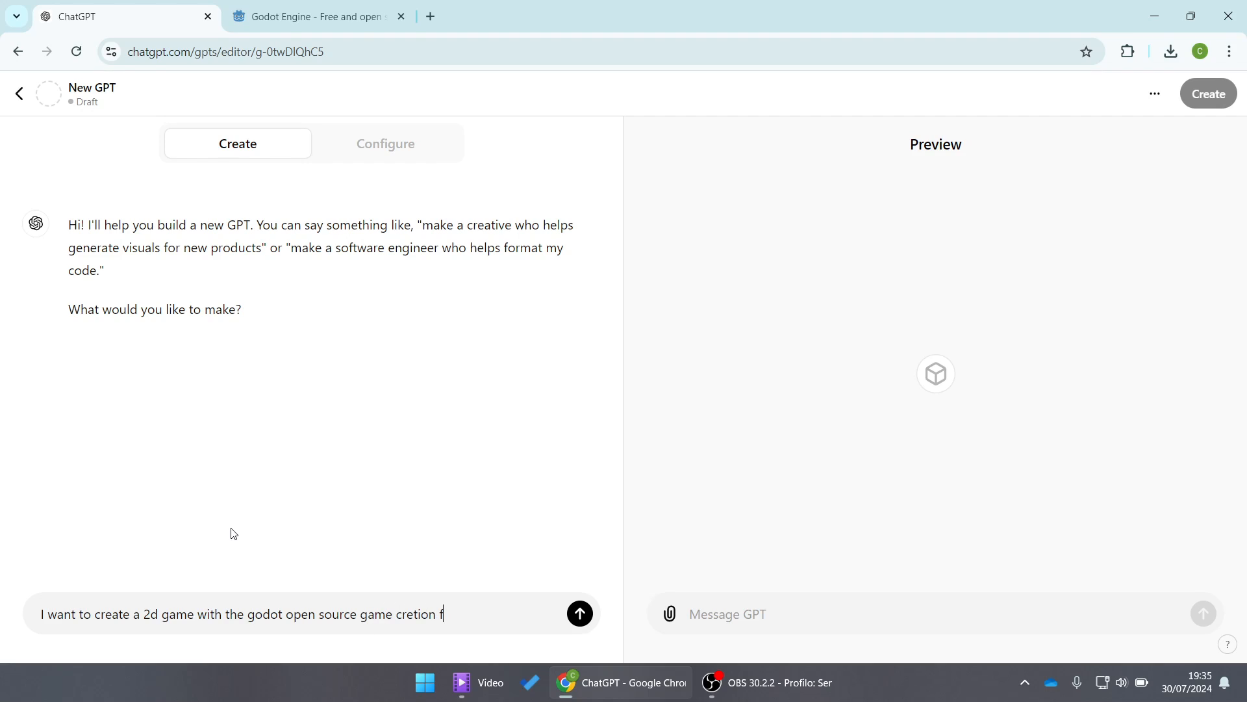
key(BackSpace)
key(BackSpace)
key(BackSpace)
key(BackSpace)
key(BackSpace)
key(BackSpace)
text(ation framework)
key(BackSpace)
key(BackSpace)
key(BackSpace)
key(BackSpace)
text(work. All the images i )
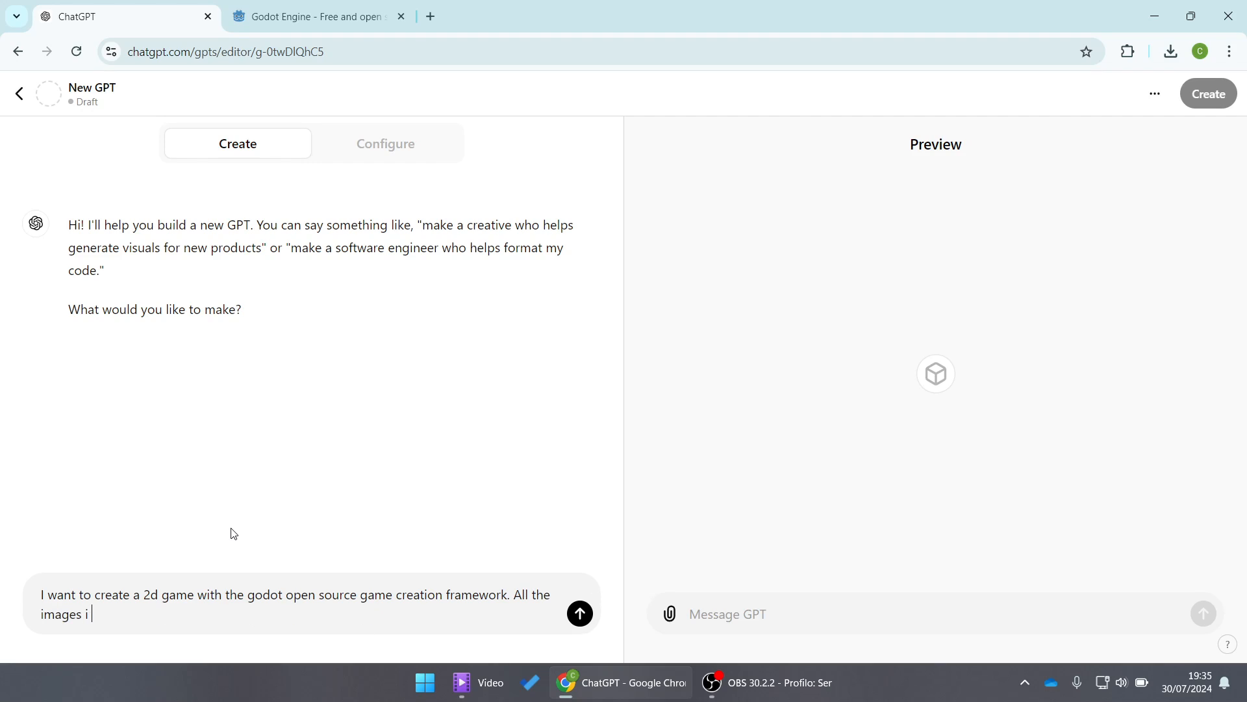
Complete and send the prompt with "All the images i want to obtain needs to be pyxel art graphics, and colorful. Can you help me doing that?".
text(want to obtin ne)
key(BackSpace)
key(BackSpace)
key(BackSpace)
key(BackSpace)
key(BackSpace)
text(ain needs to be py)
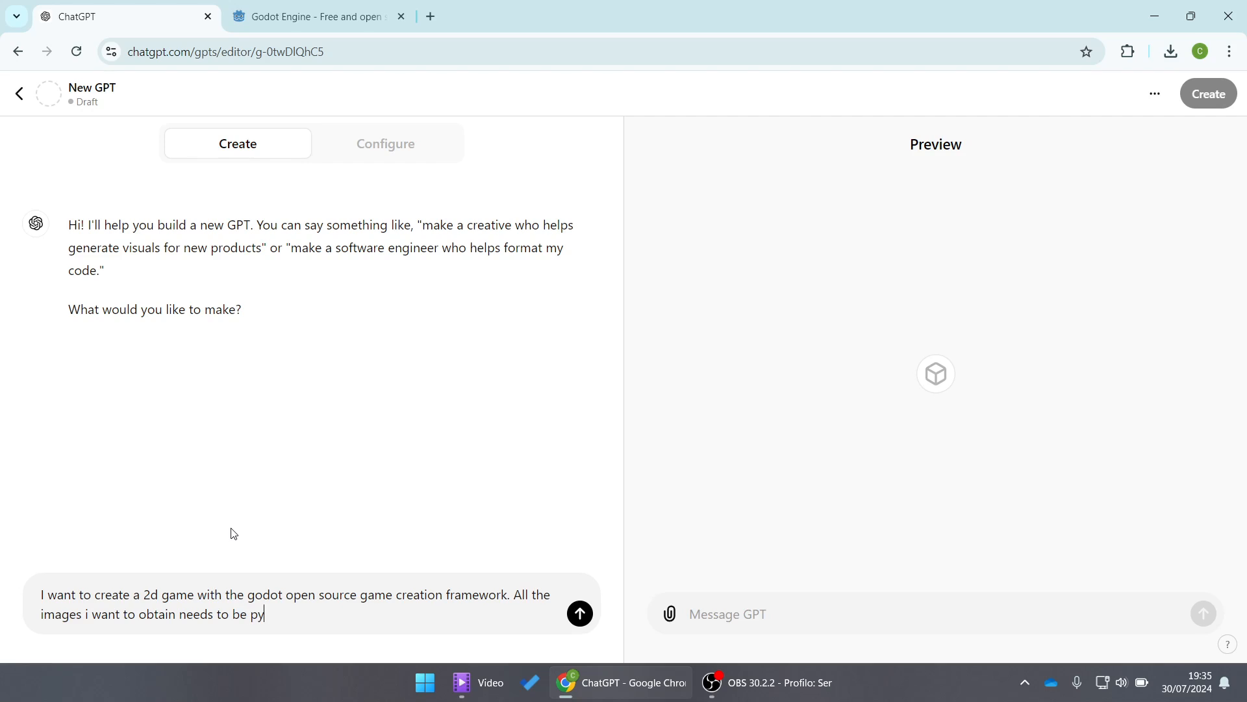
text(xel art graphics, and col)
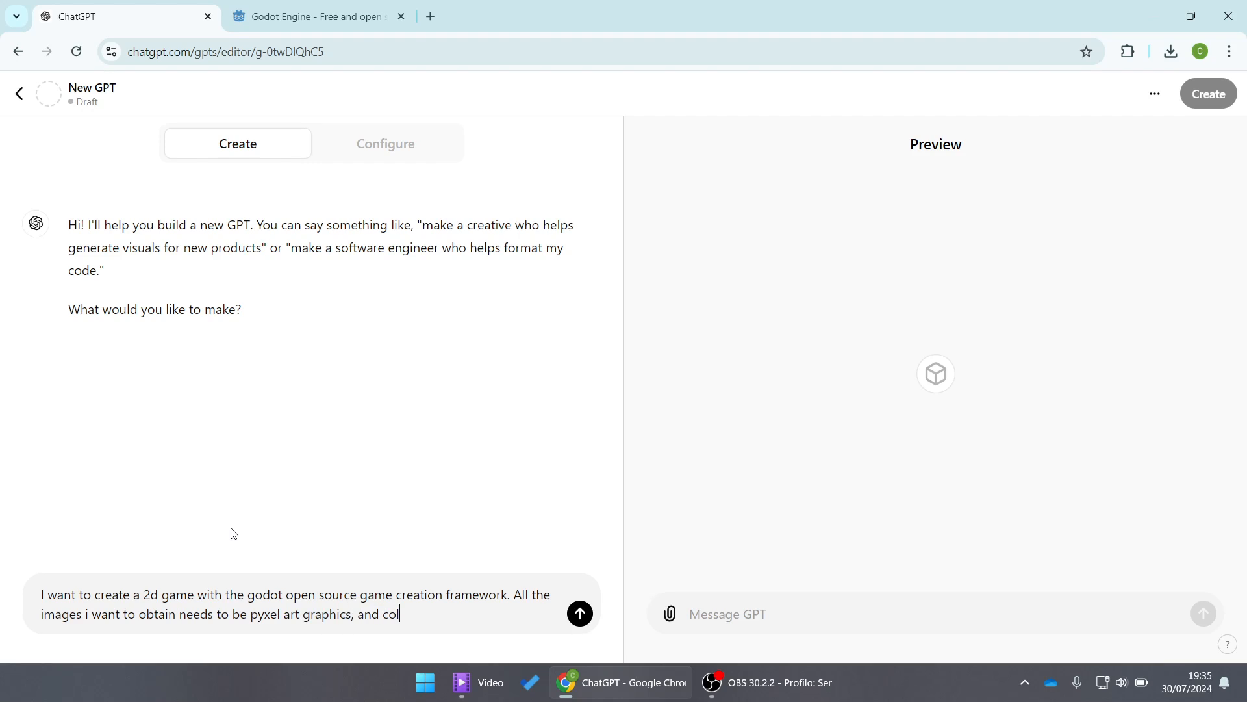
text(orful. Can hyou h)
key(BackSpace)
key(BackSpace)
key(BackSpace)
key(BackSpace)
key(BackSpace)
key(BackSpace)
text(you help e)
key(BackSpace)
text(me doing that?)
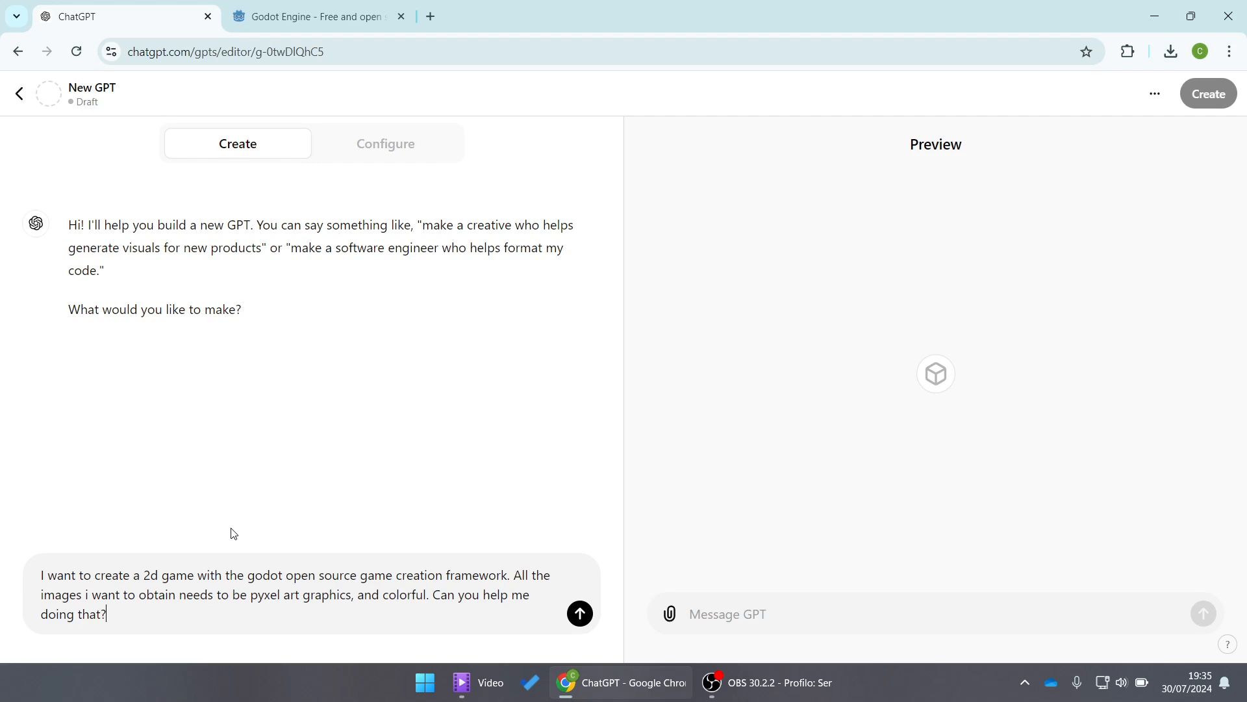
key(Return)
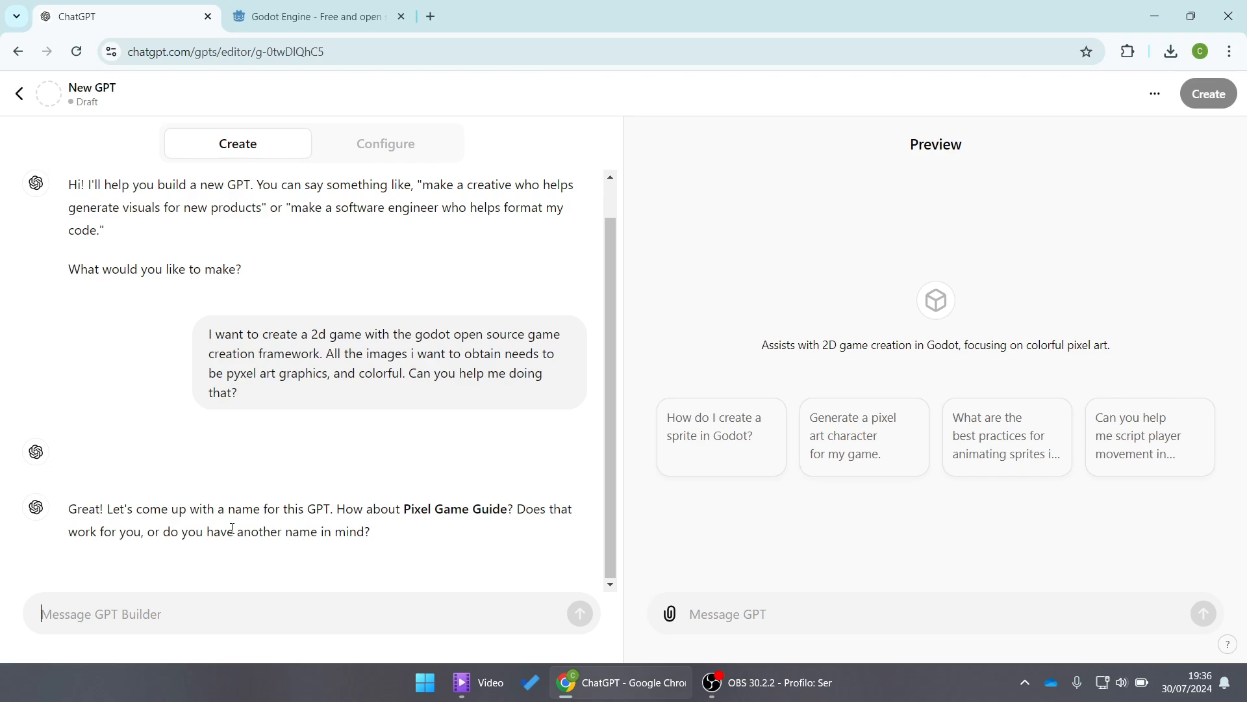
Accept the proposed name Pixel Game Guide with "yes that's ok" and the generated profile picture with "yes i like this one".
text(yes that's ok)
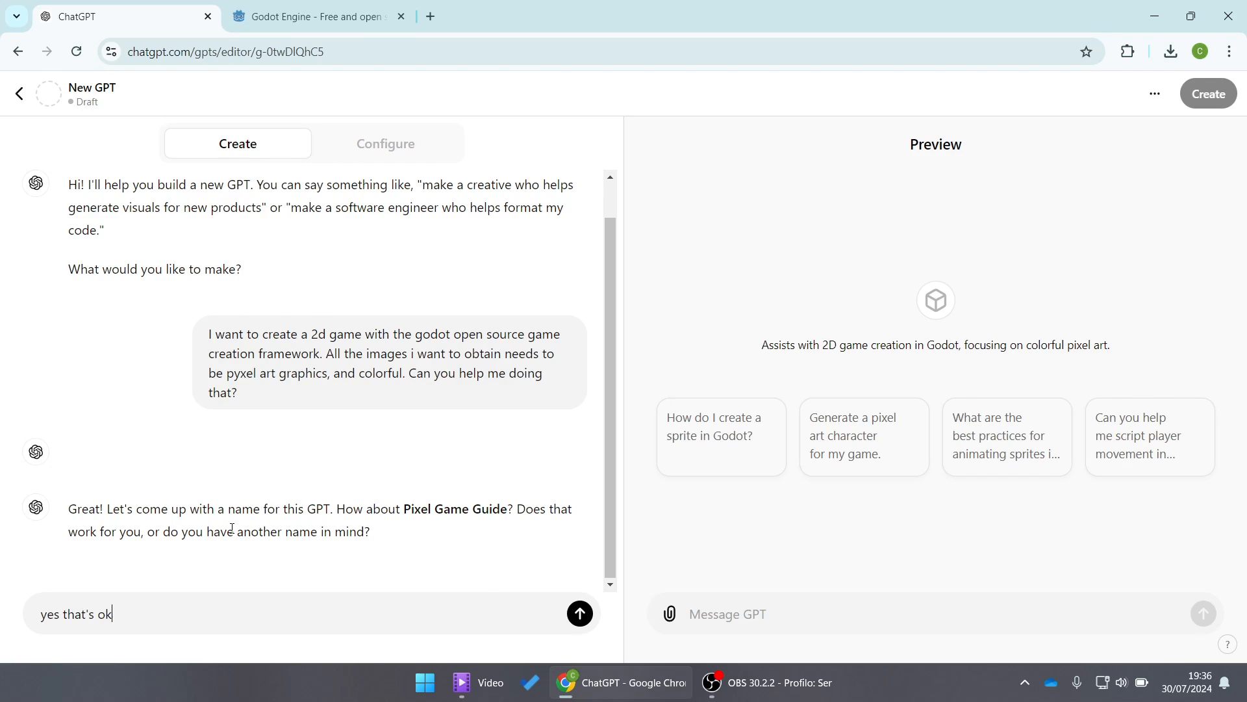
key(Return)
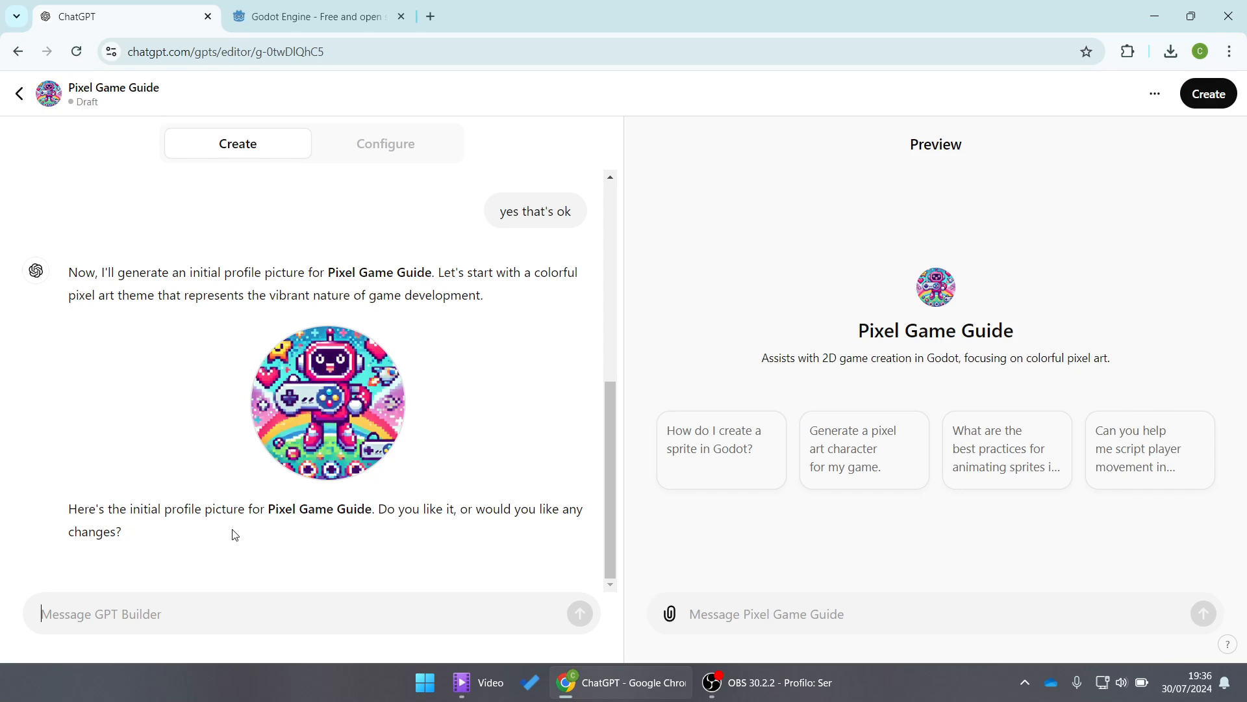
text(yes i like this won)
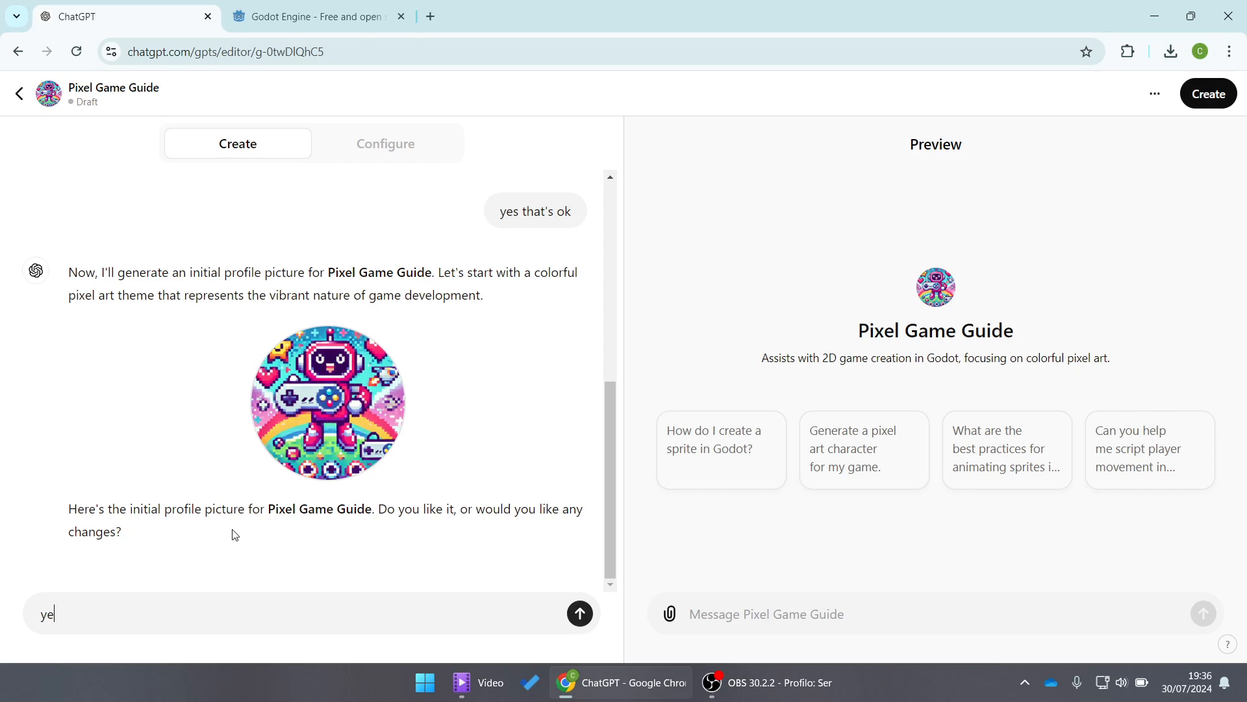
key(BackSpace)
key(BackSpace)
key(BackSpace)
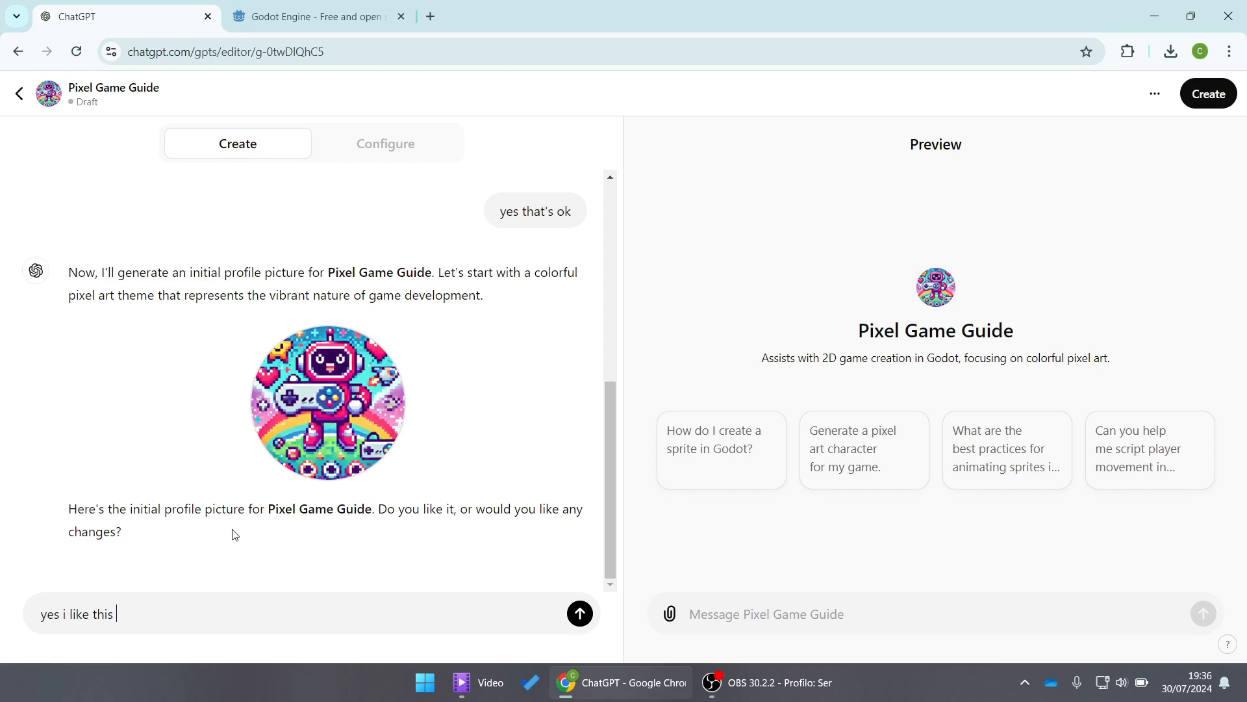
text(one)
key(Return)
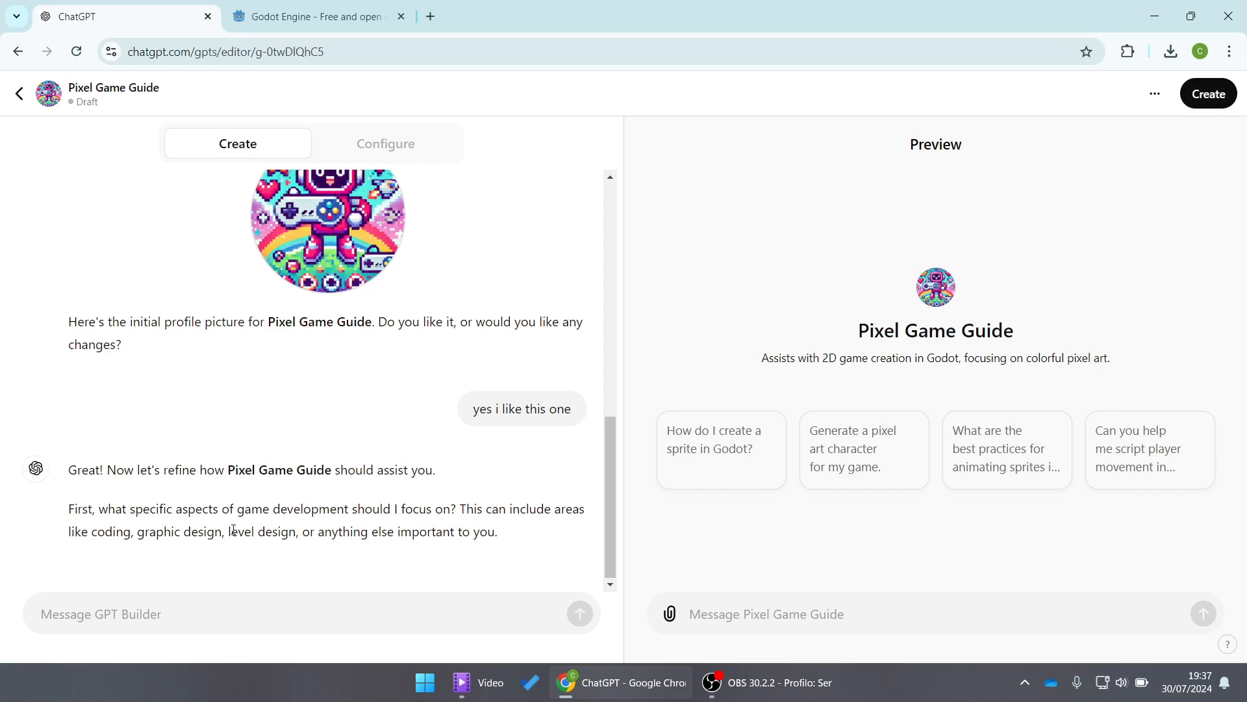
Refine the GPT's scope by answering "i want only graphic design and maybe sounds" and "avoid 3d content".
text(i want o)
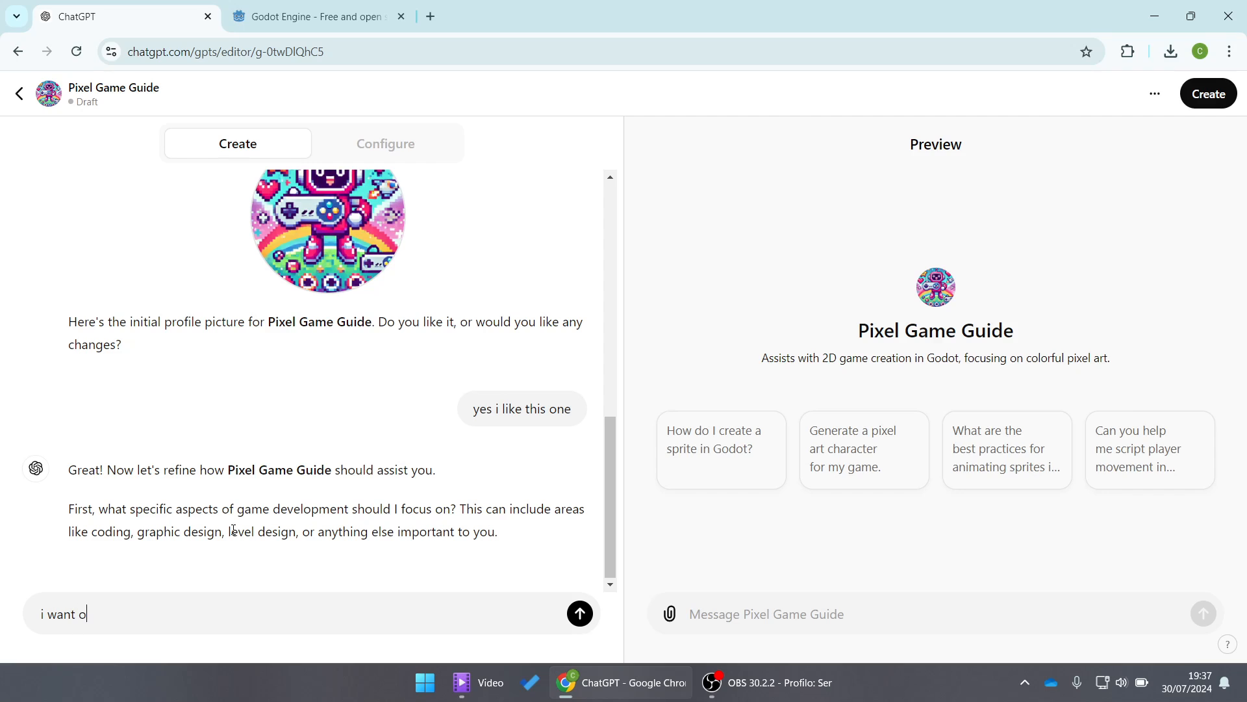
text(nly graphic design and may)
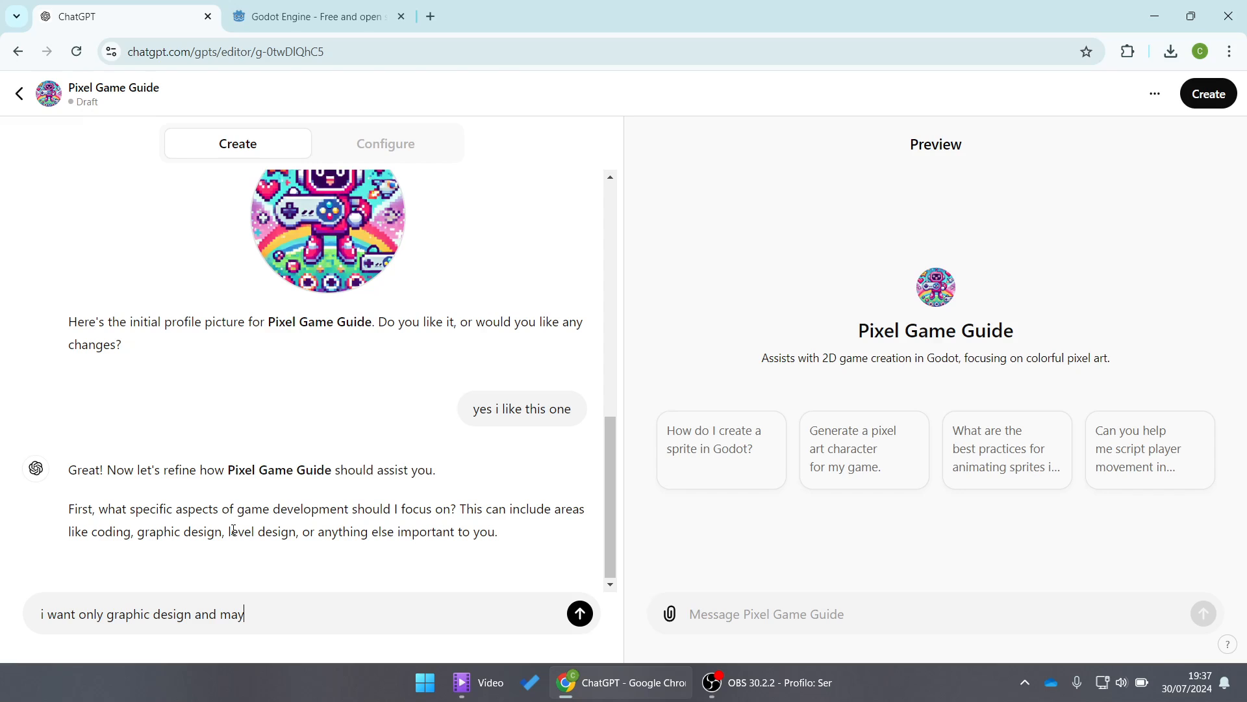
text(be sounds)
key(Return)
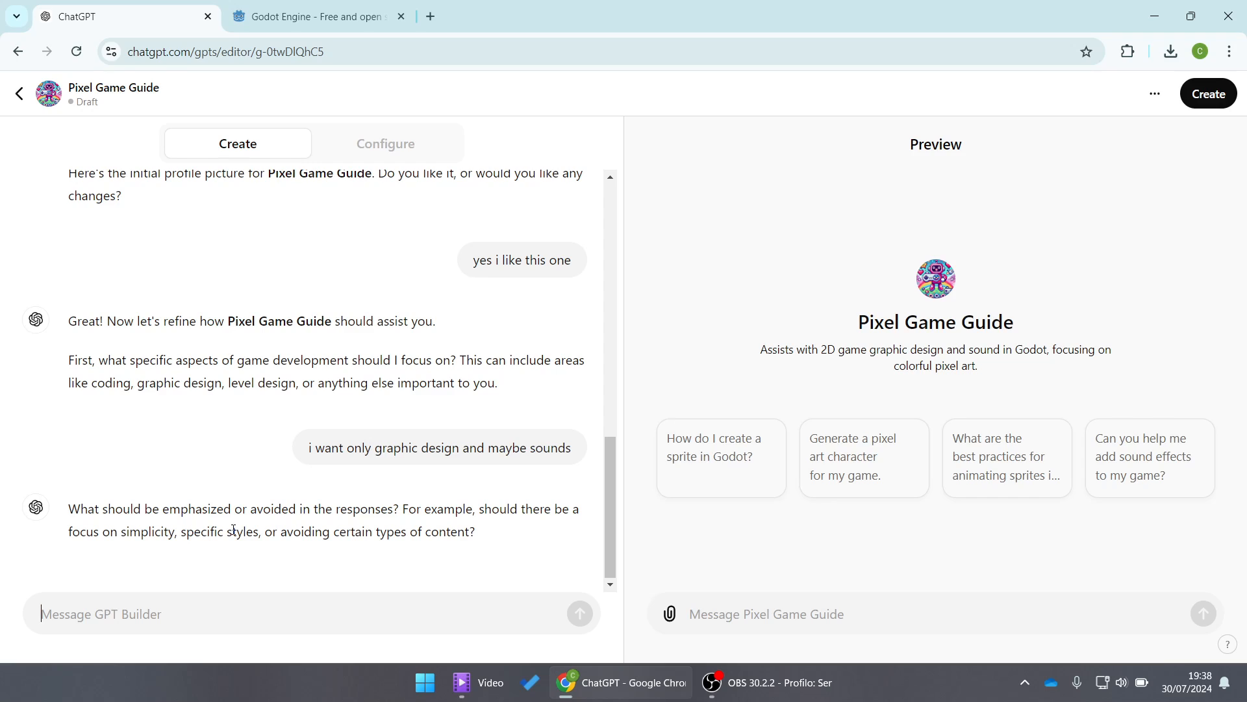
text(avoid 3d content)
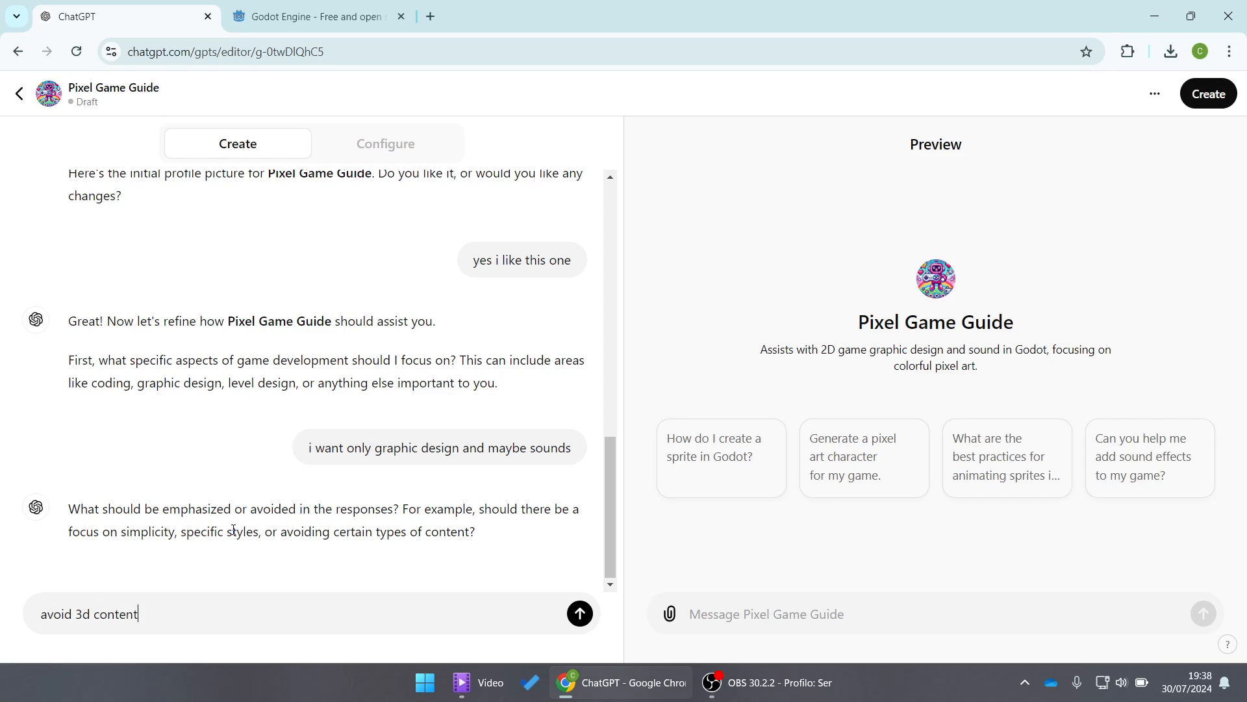
key(Return)
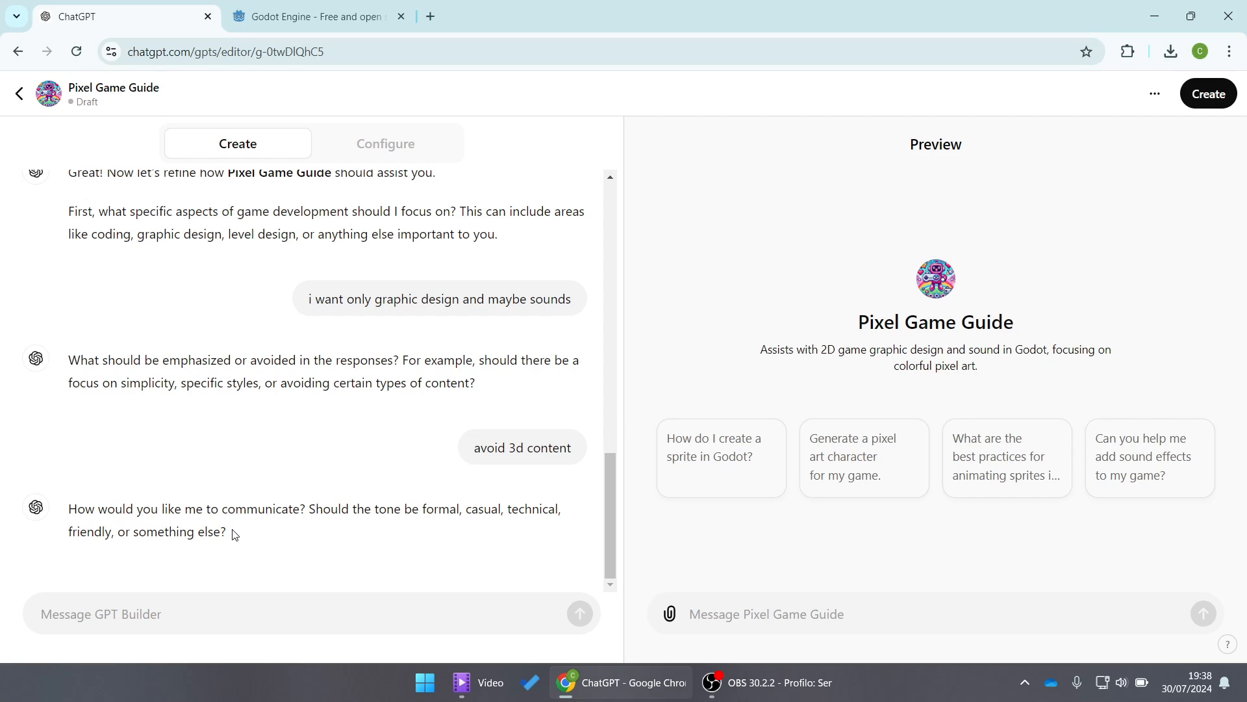
Answer the communication tone question with "not important for me" and end the builder conversation with "it's ok, thankyou".
text(ni)
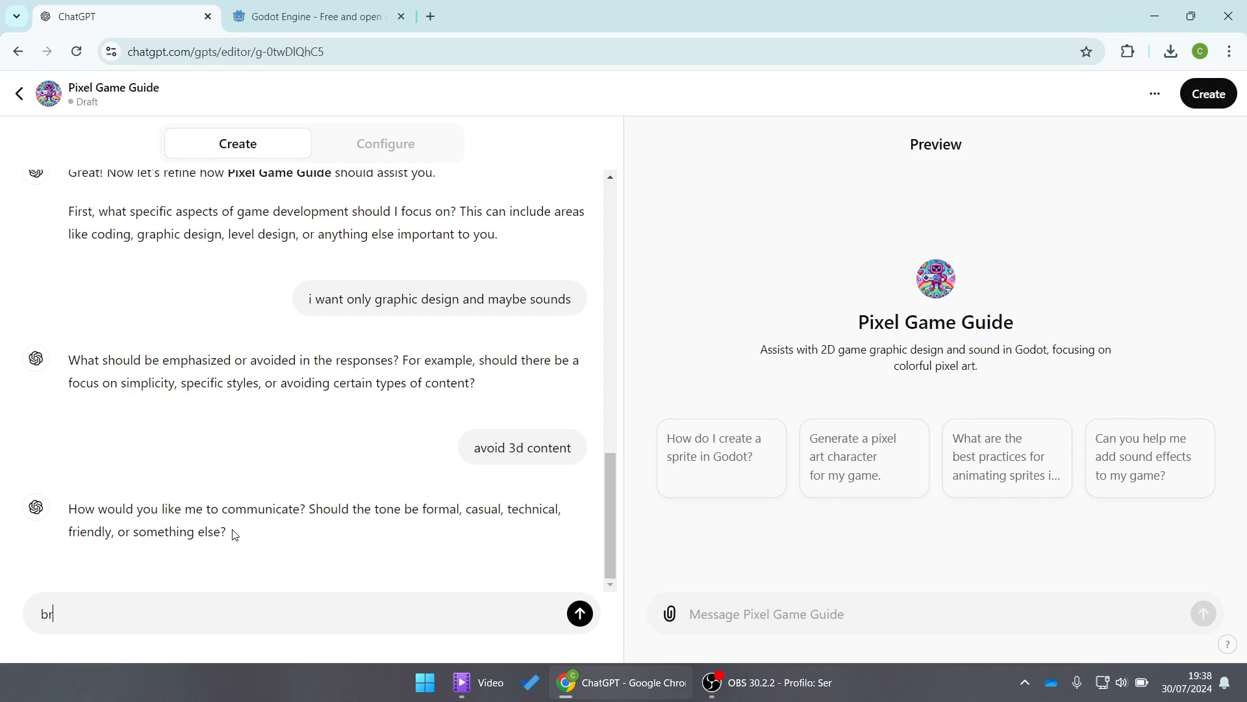
key(BackSpace)
key(BackSpace)
text(not important for m)
key(BackSpace)
key(BackSpace)
key(BackSpace)
key(BackSpace)
key(BackSpace)
text(for me)
key(Return)
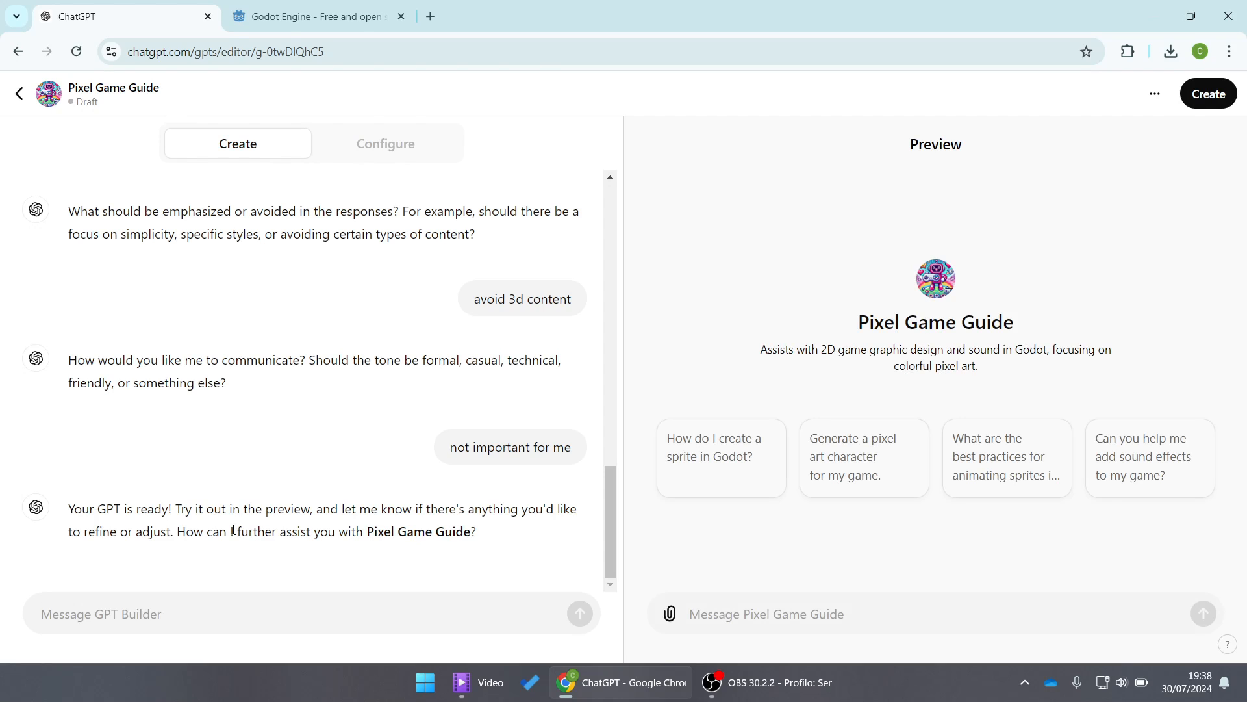
text(it's ok, thankyou)
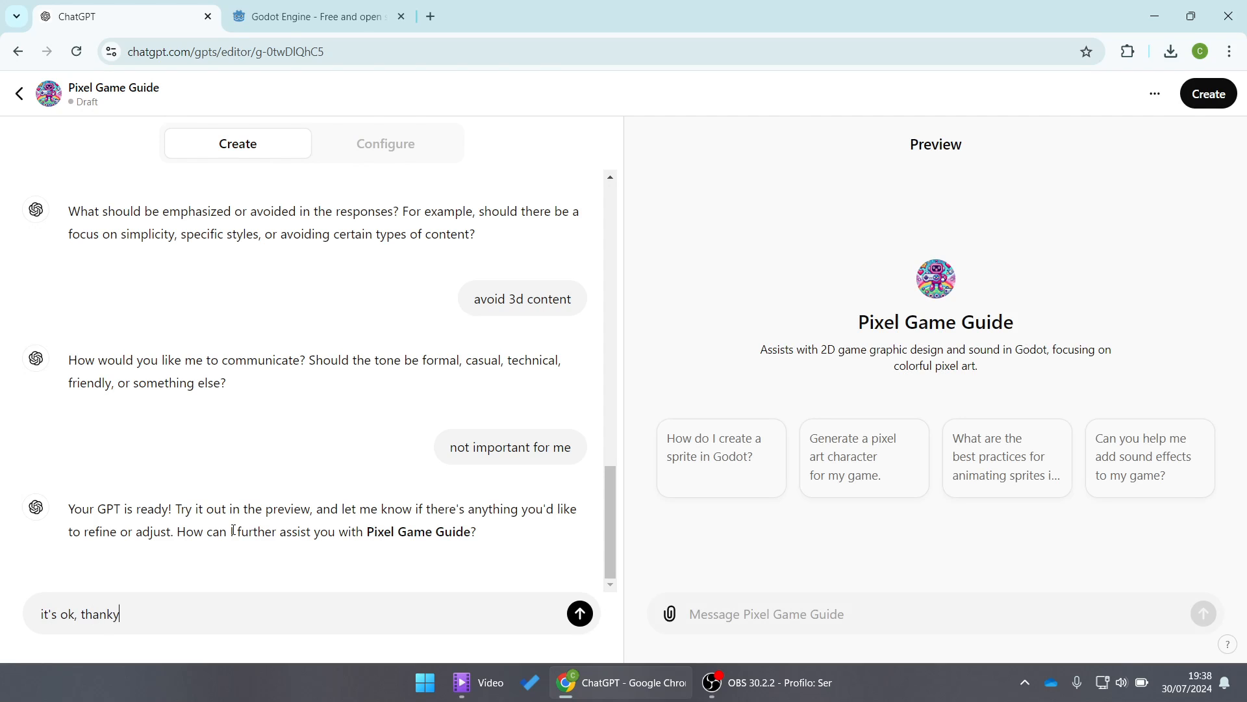
key(Return)
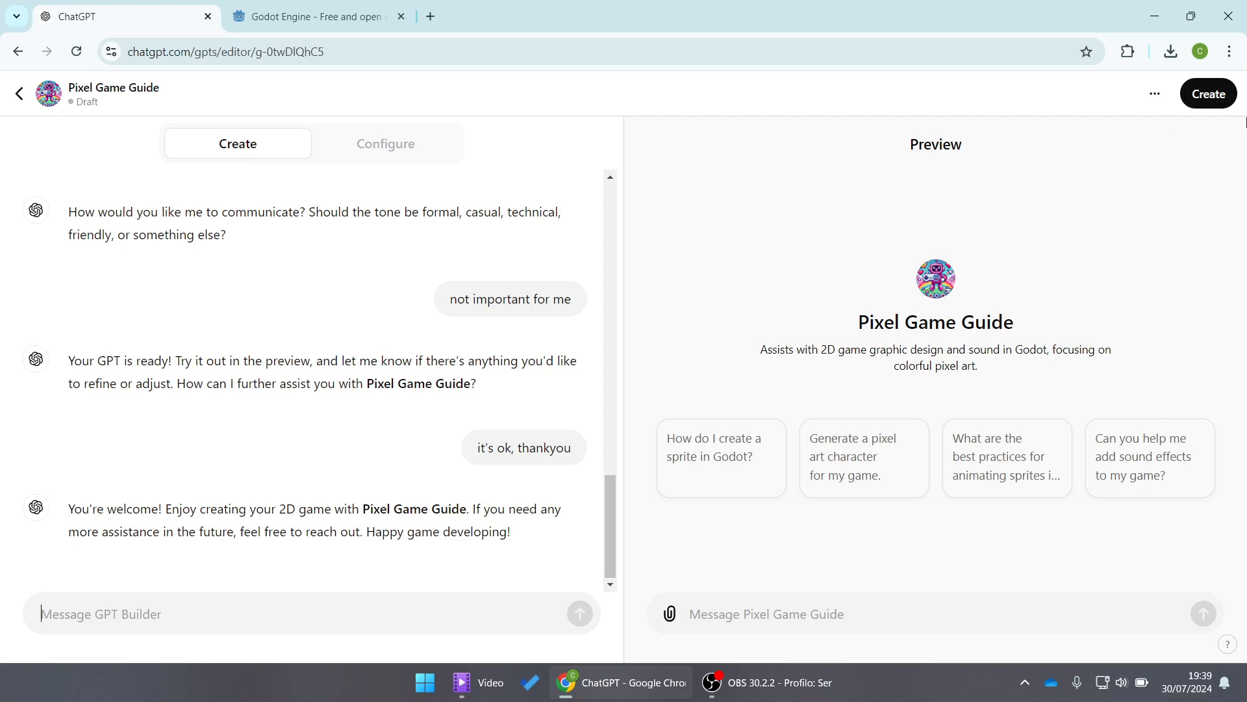
Publish the Pixel Game Guide GPT with sharing limited to Only me, and open its chat page.
click(1208, 94)
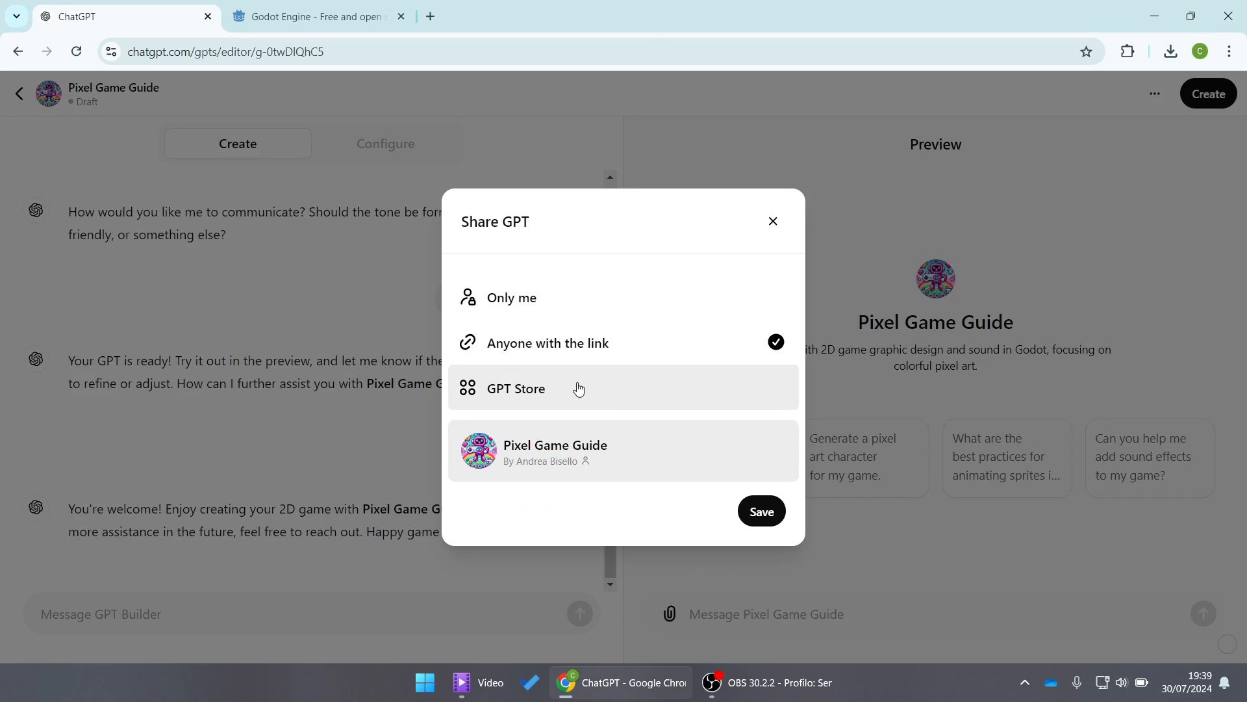
click(585, 299)
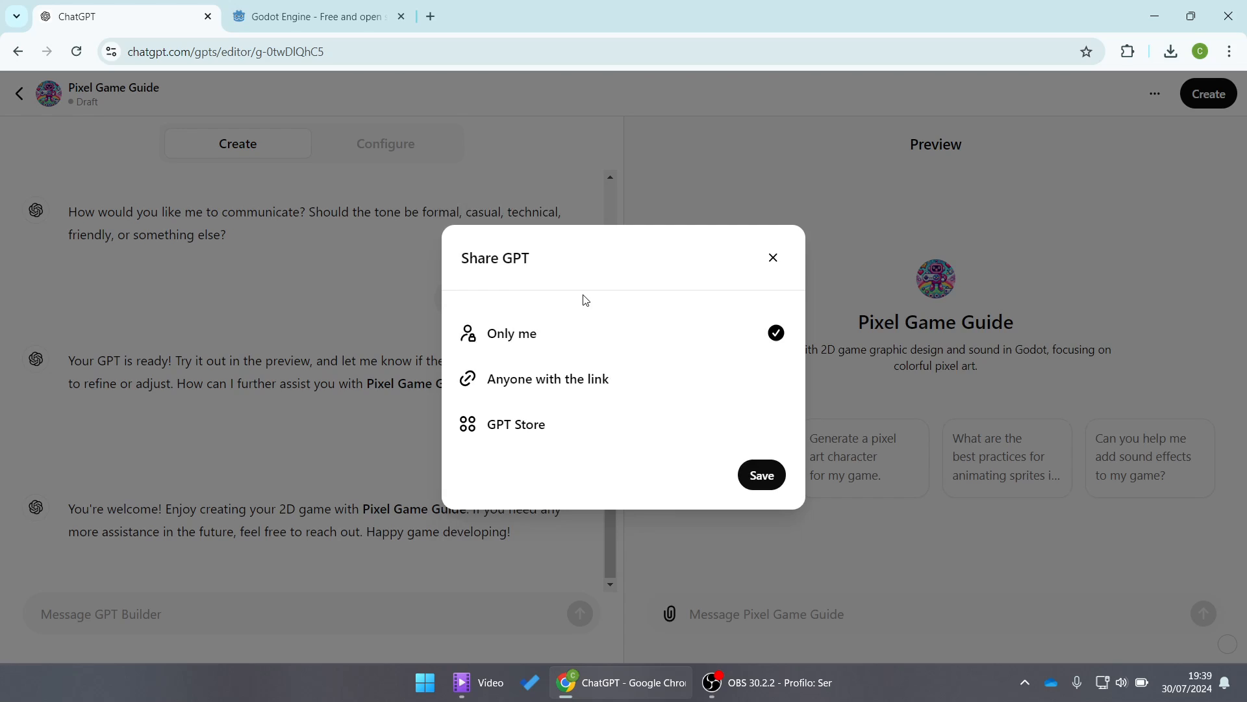
click(757, 477)
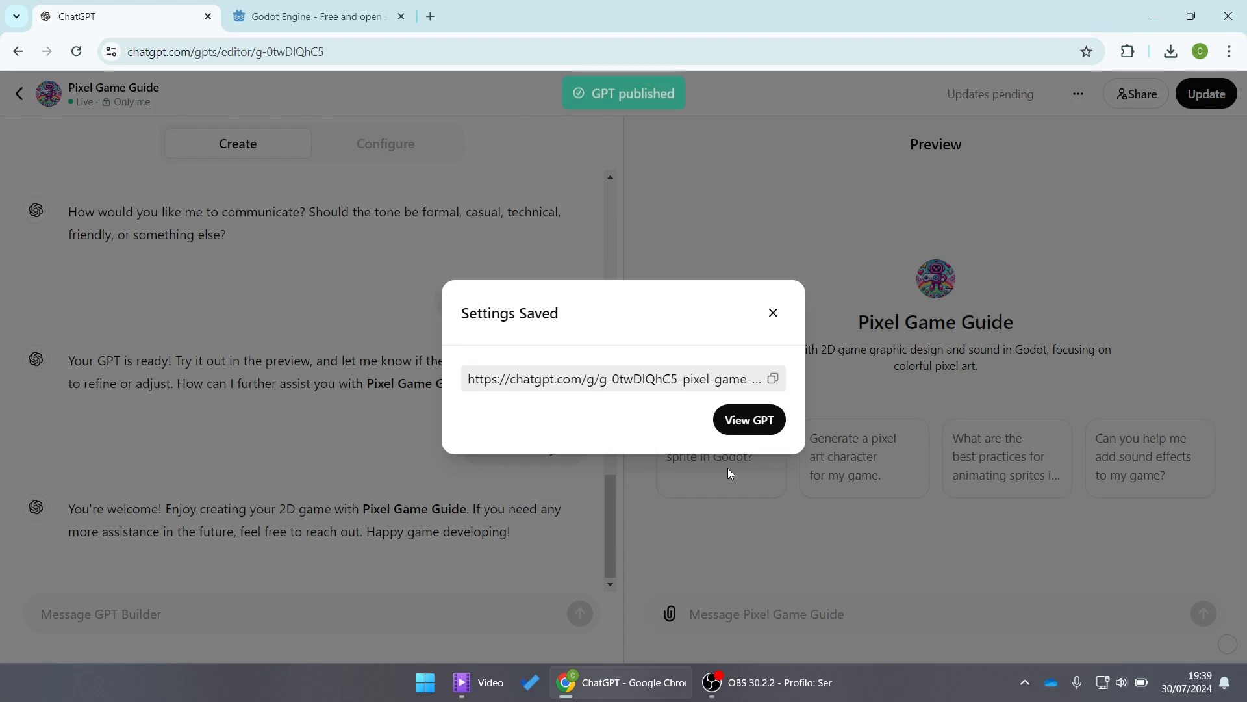
click(742, 432)
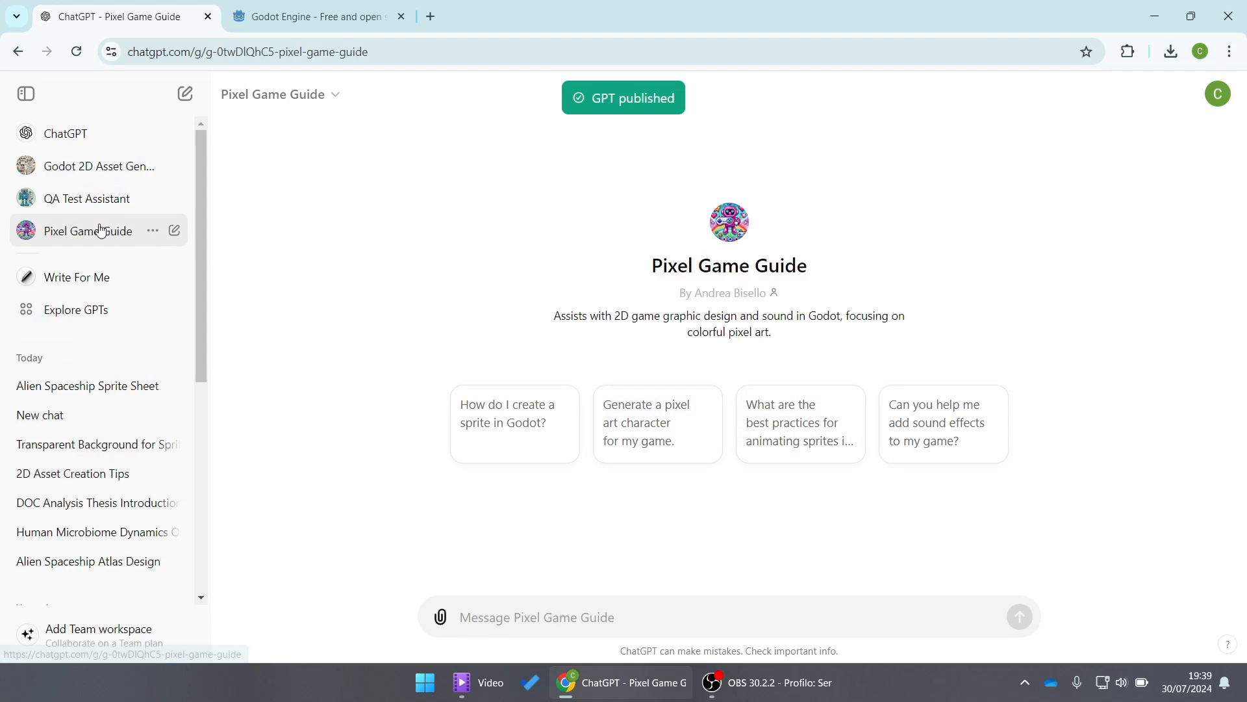